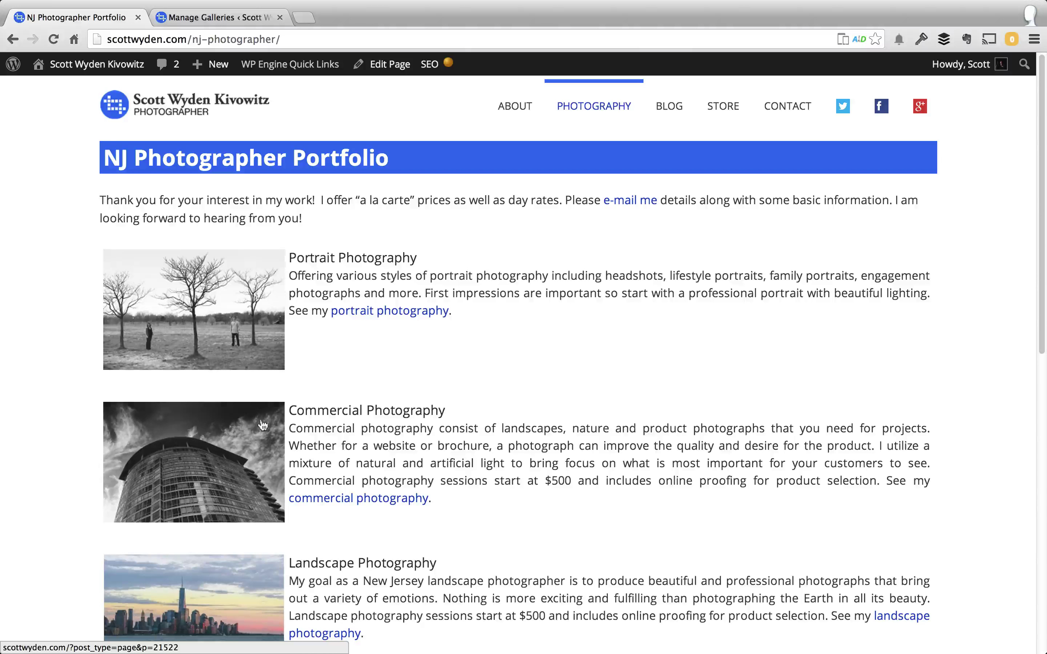
Review the NJ Photographer Portfolio page and the page linked from its Portrait Photography thumbnail, and return to the portfolio.
scroll(1040, 284, "down", 5)
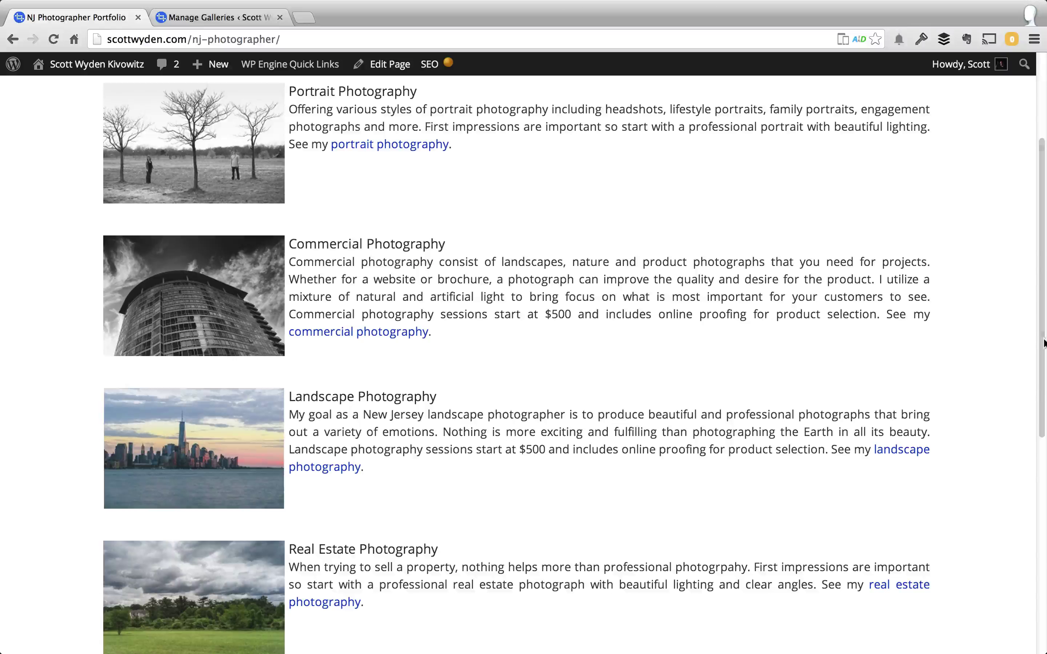
scroll(1034, 320, "up", 4)
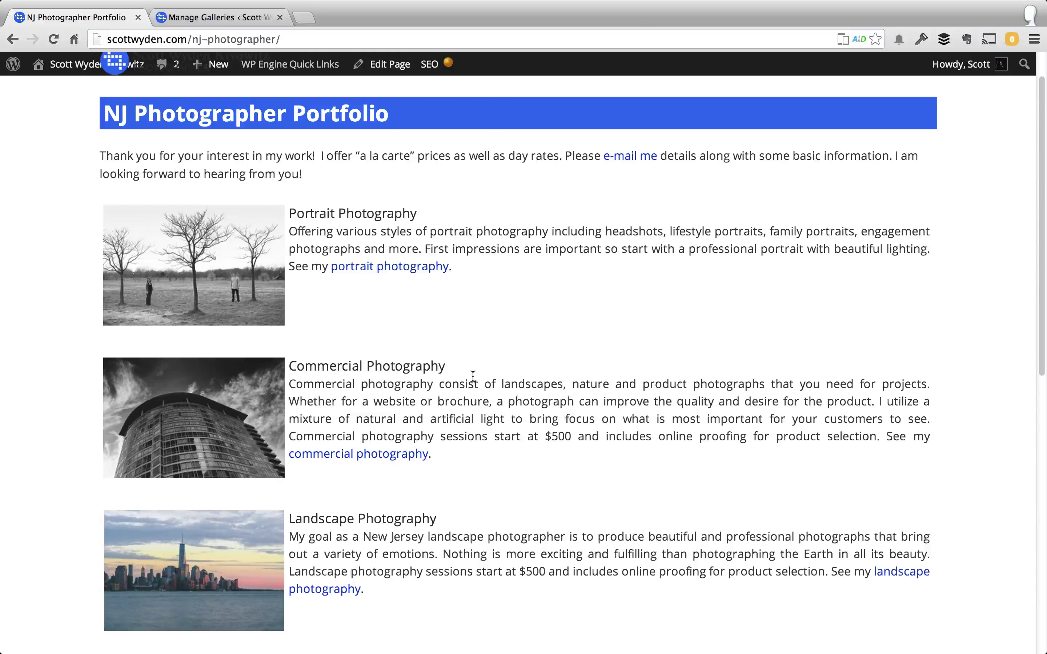
scroll(1007, 225, "up", 2)
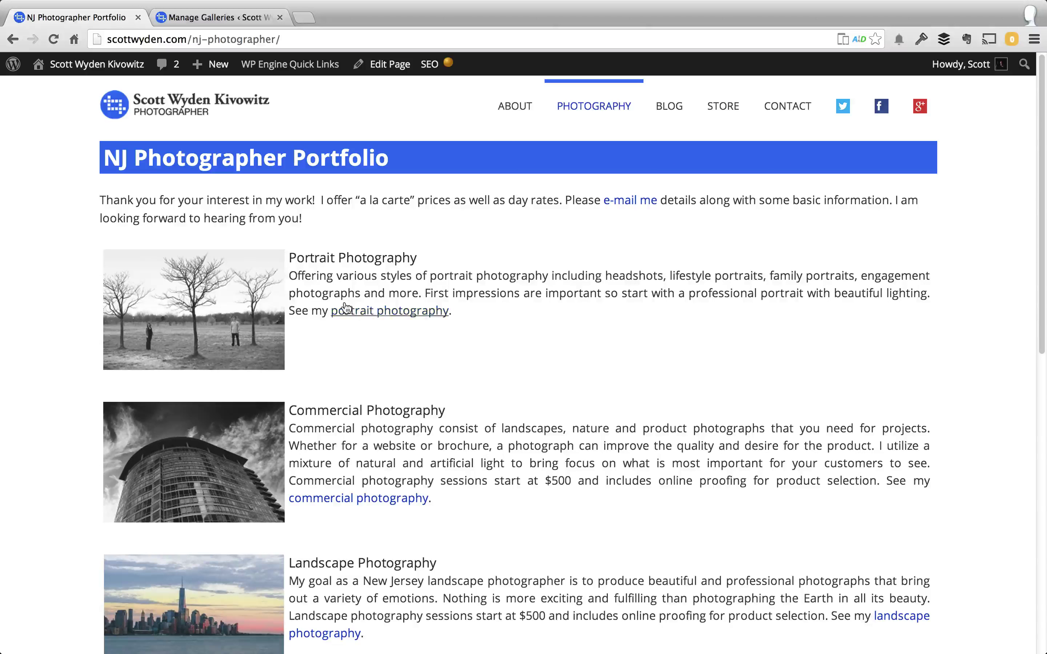
left_click(202, 309)
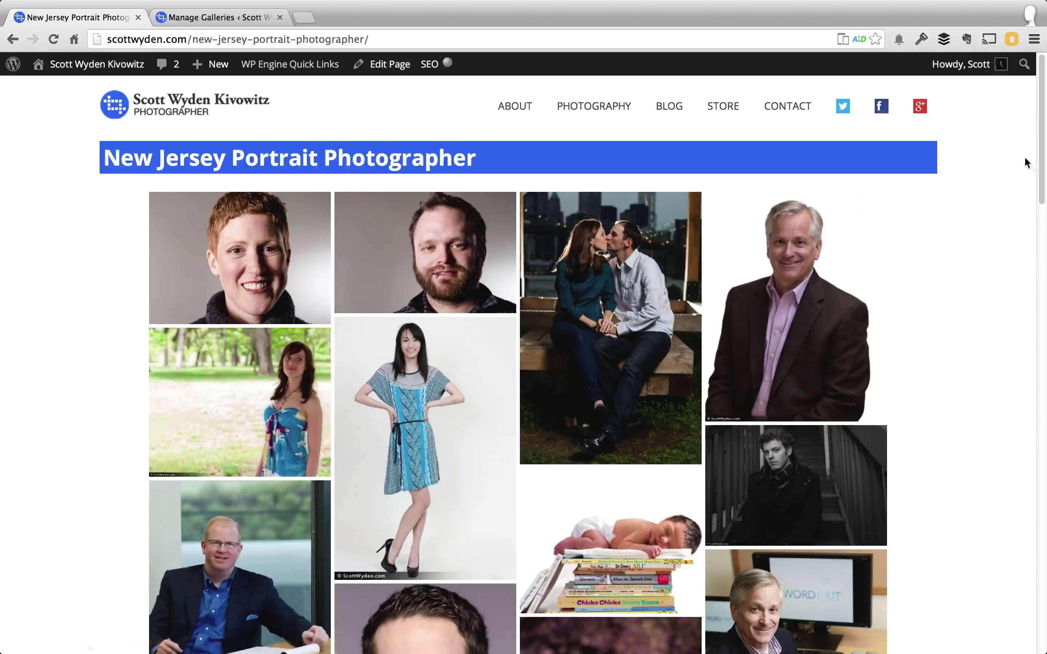
scroll(1023, 161, "down", 5)
scroll(773, 122, "up", 5)
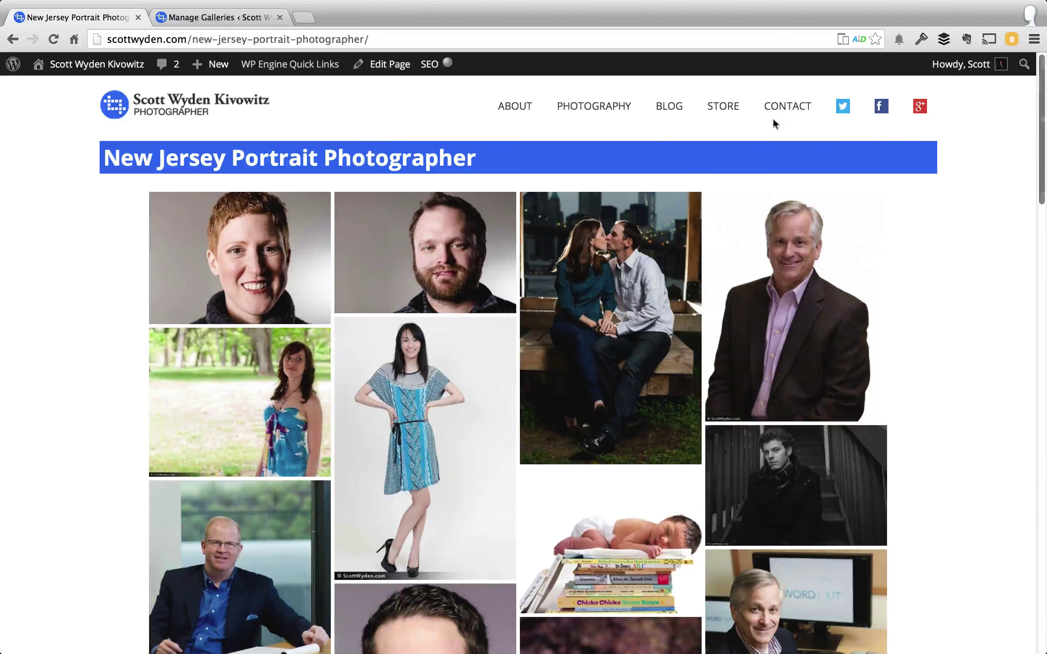
mouse_move(13, 64)
key("super+r")
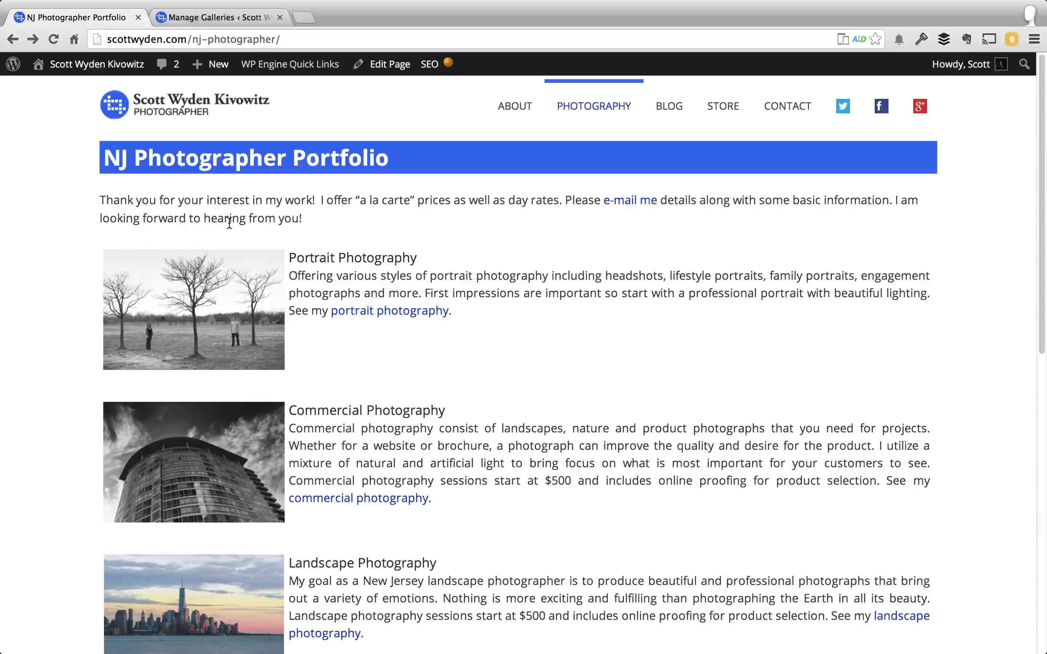
Open the Portrait Photography gallery for editing from the site's Manage Galleries list.
left_click(216, 17)
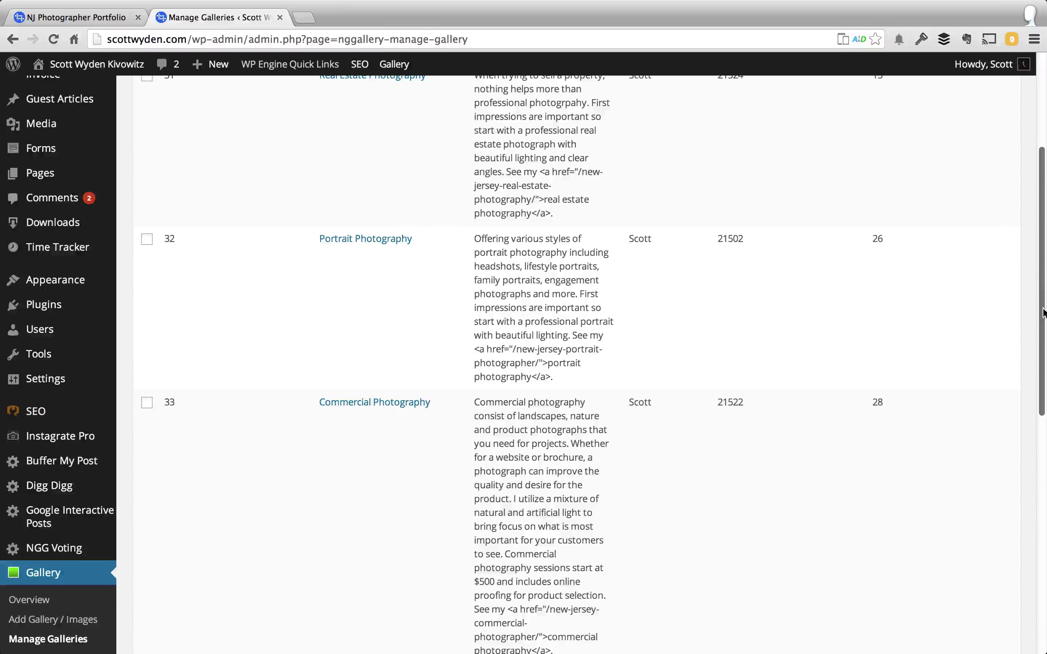
left_click_drag(1043, 311, 1042, 243)
scroll(1042, 243, "down", 5)
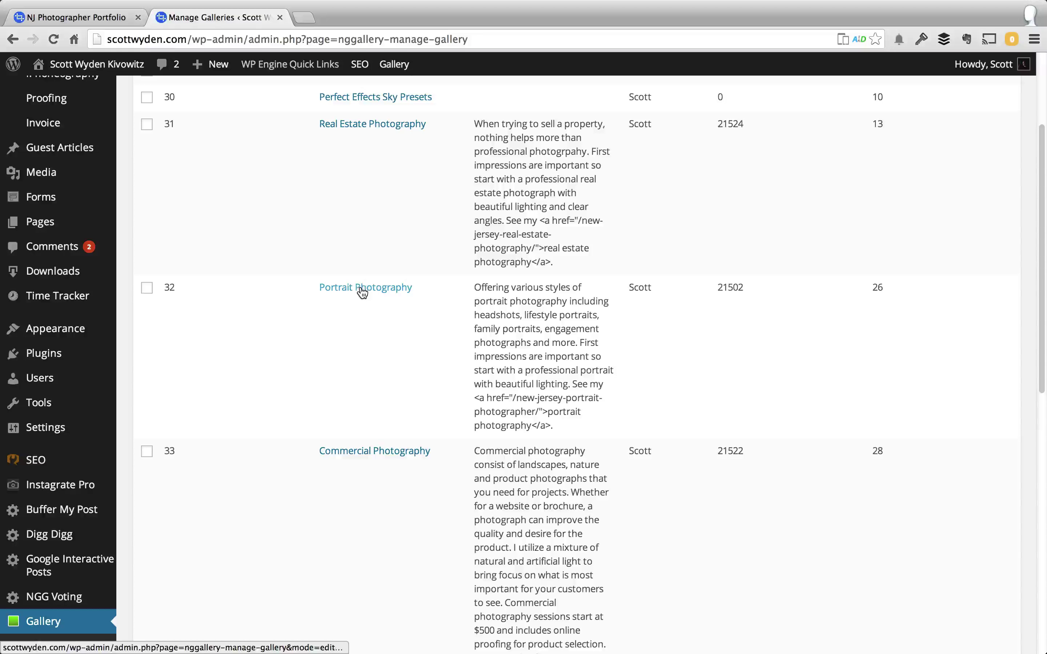
left_click(373, 290)
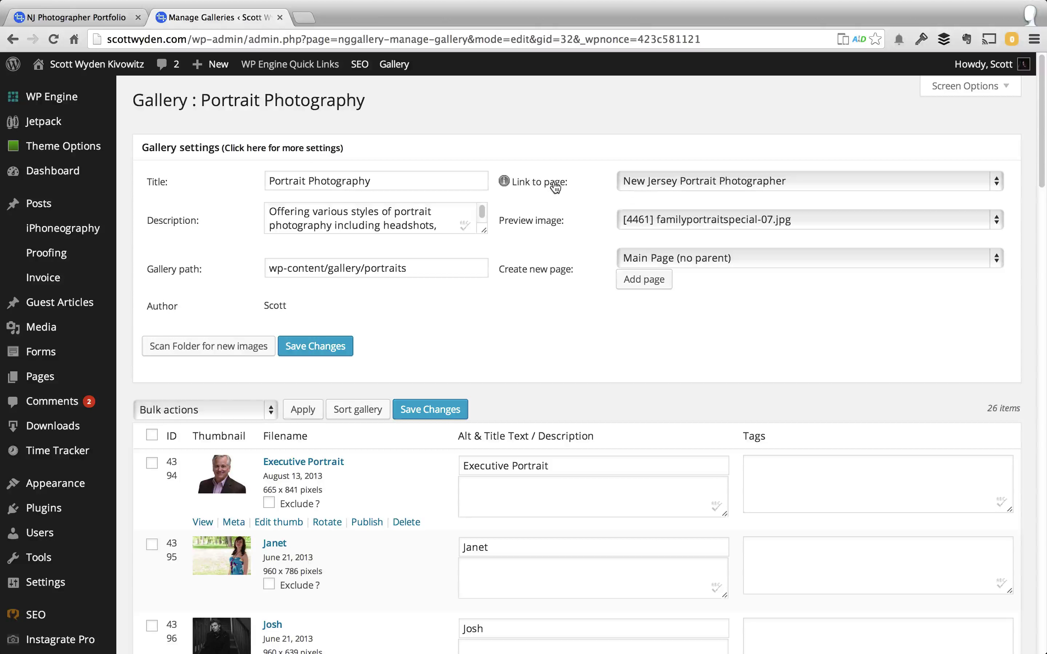
Examine the gallery's Link to page setting and its available pages, keeping New Jersey Portrait Photographer selected.
mouse_move(524, 187)
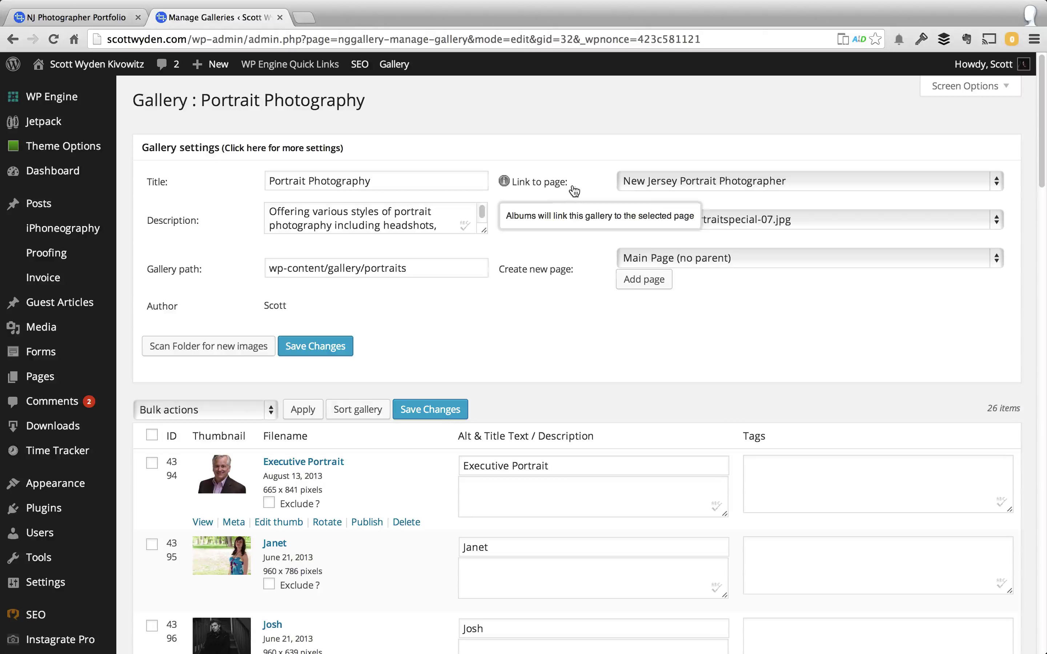
left_click(716, 180)
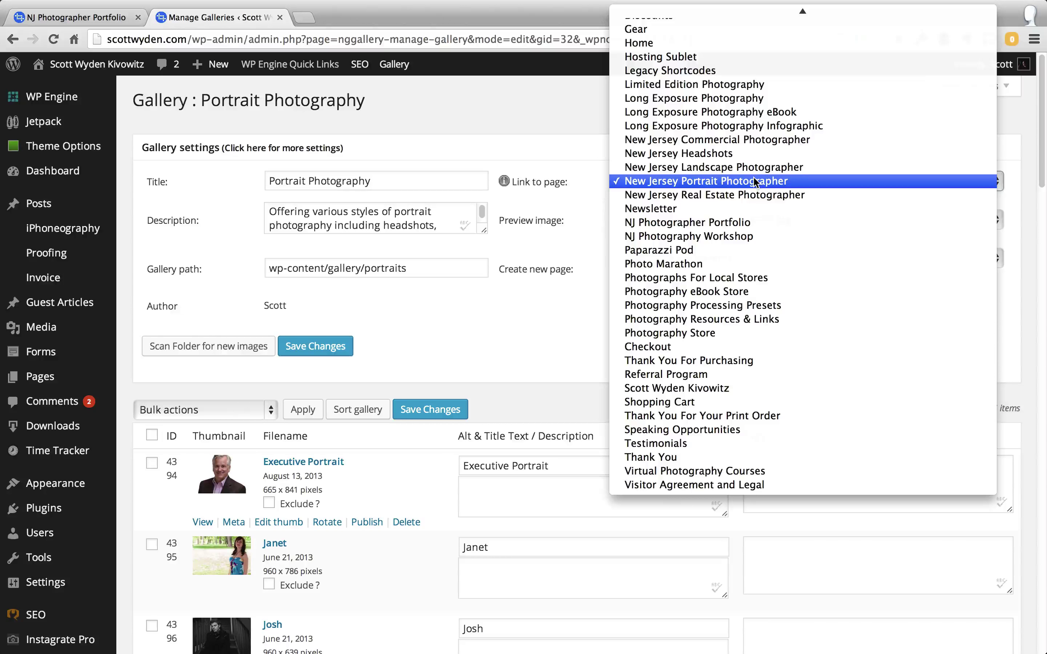
left_click(596, 186)
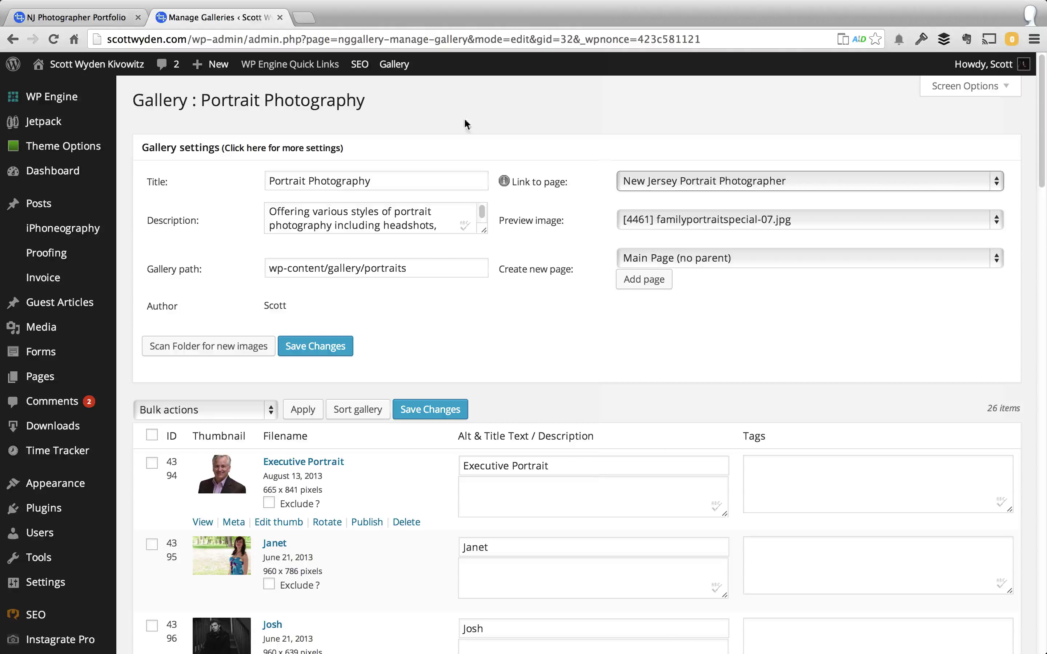
left_click(643, 175)
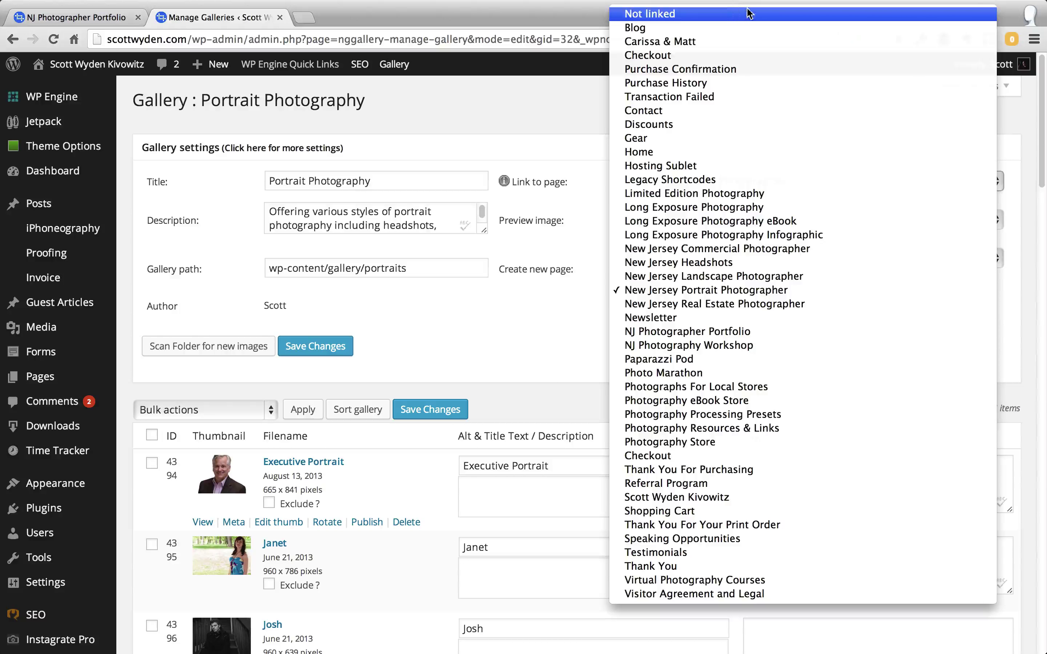
left_click(553, 180)
Follow the Portrait Photography thumbnail on the portfolio page and compare the page it opens with the gallery's Link to page setting.
left_click(62, 21)
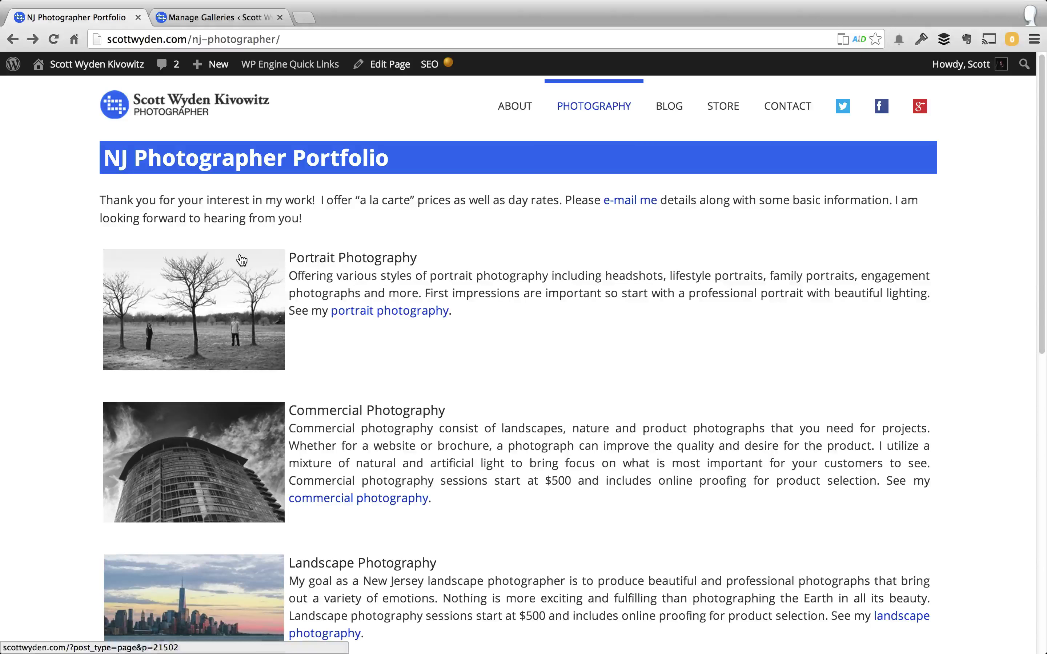
left_click(219, 279)
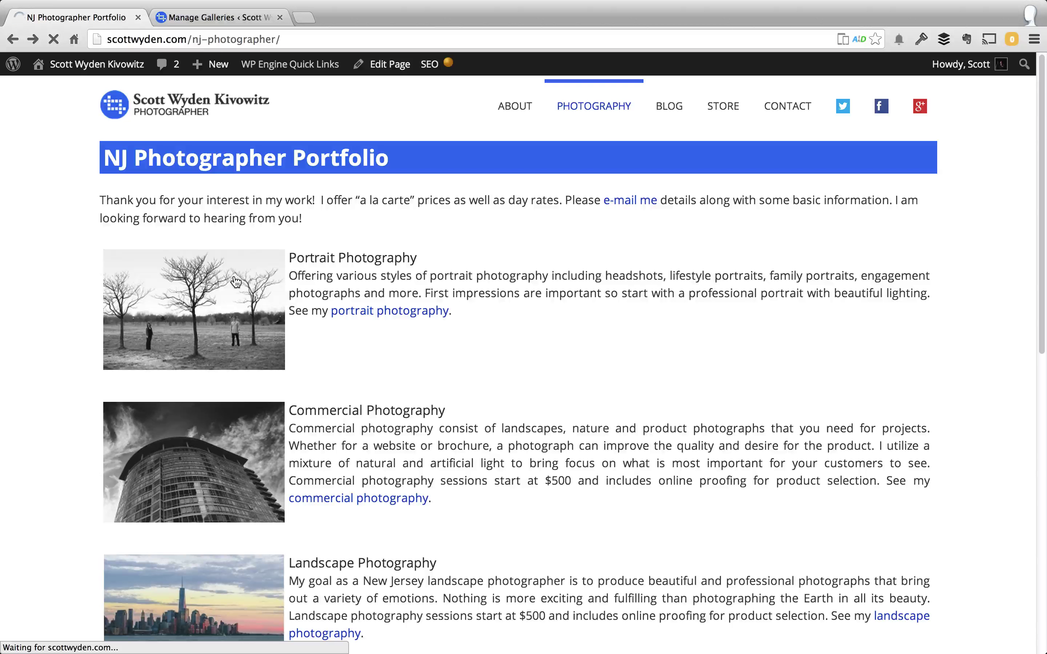
left_click(177, 14)
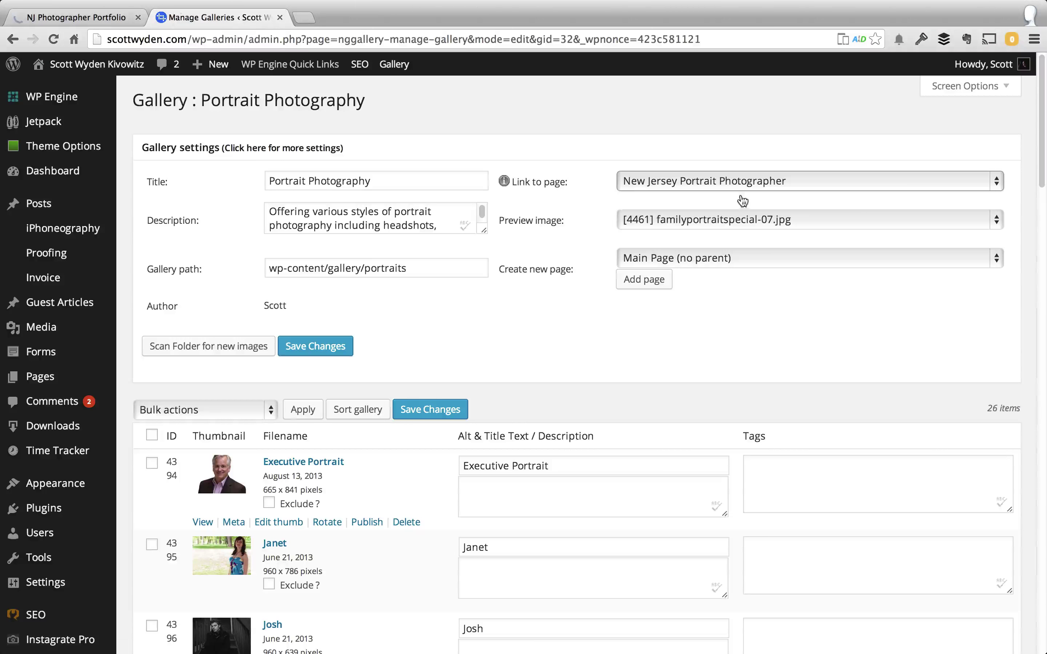
left_click(737, 182)
left_click(579, 184)
left_click(76, 17)
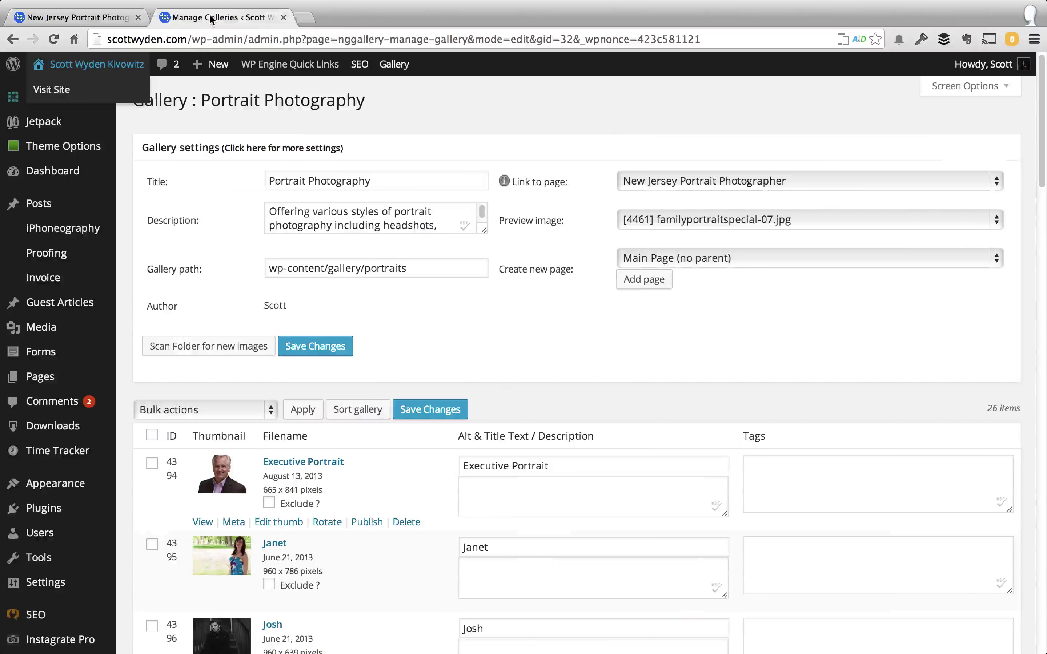
left_click(202, 11)
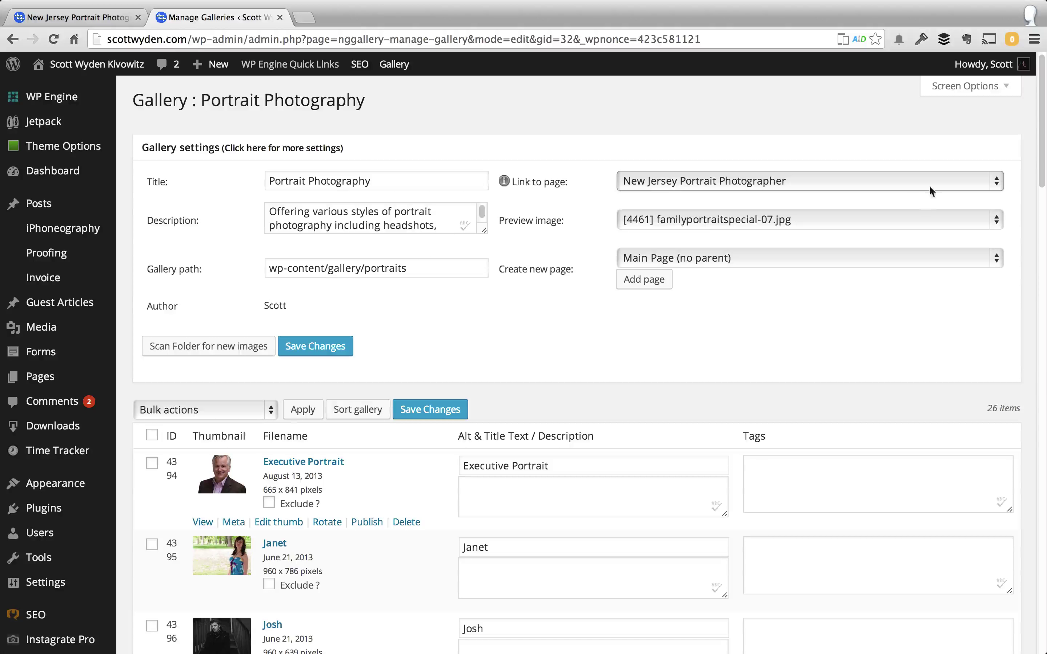
Open Manage Albums and select the Portfolio album.
scroll(1021, 187, "down", 10)
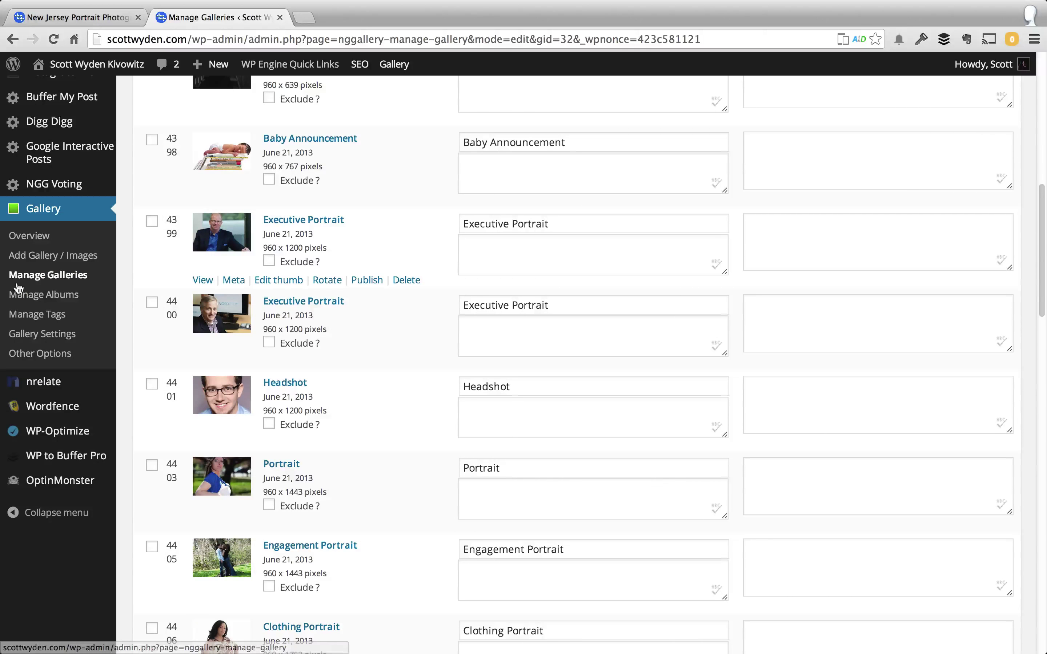
left_click(34, 295)
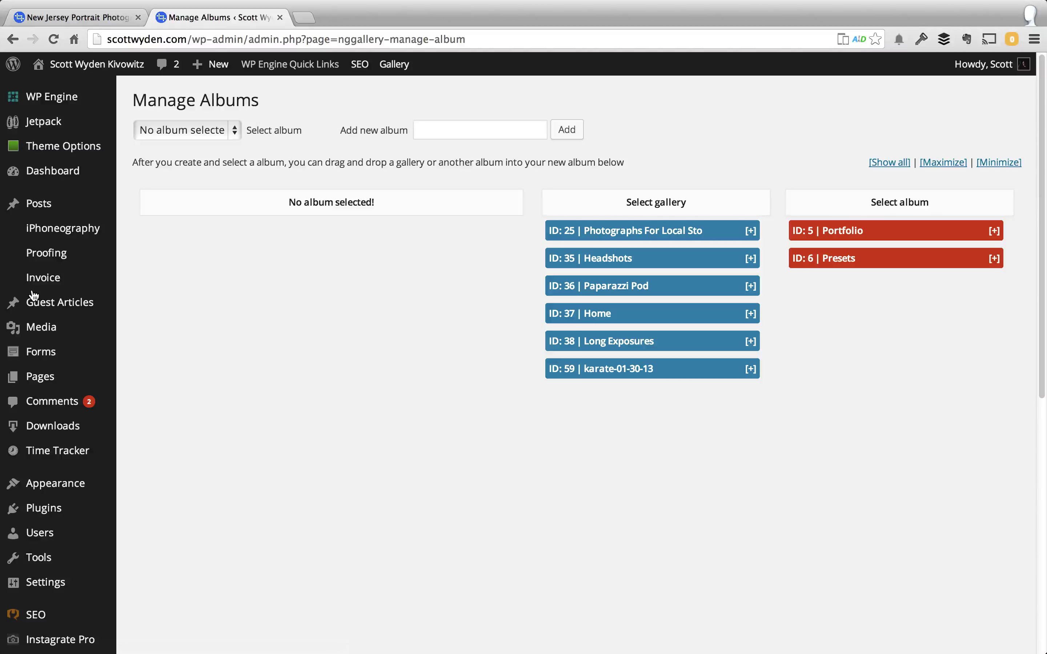
left_click(203, 129)
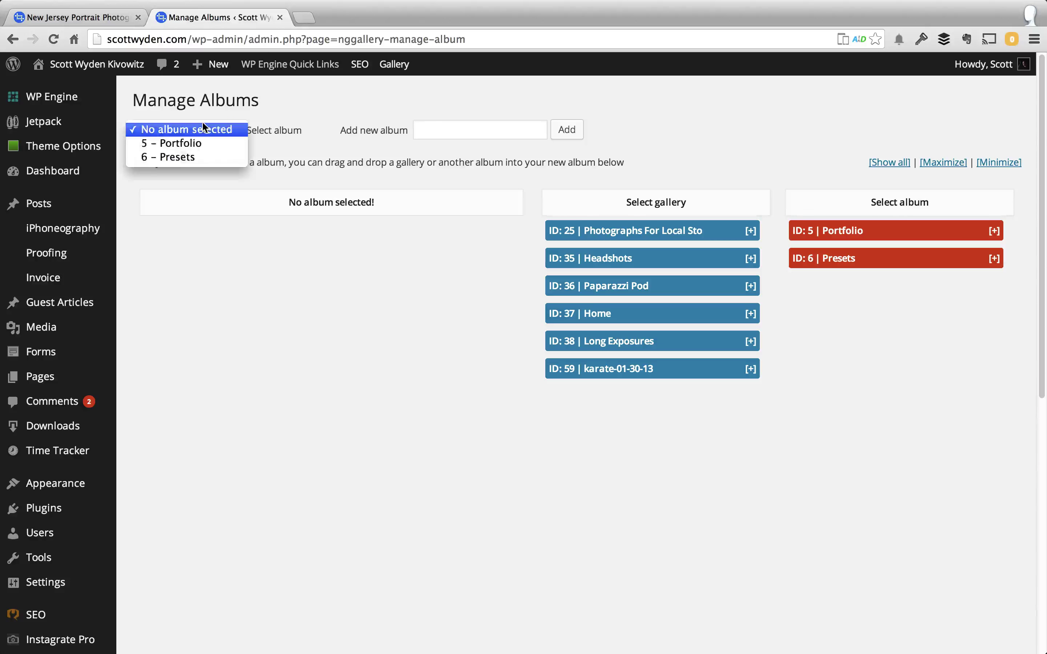
left_click(205, 143)
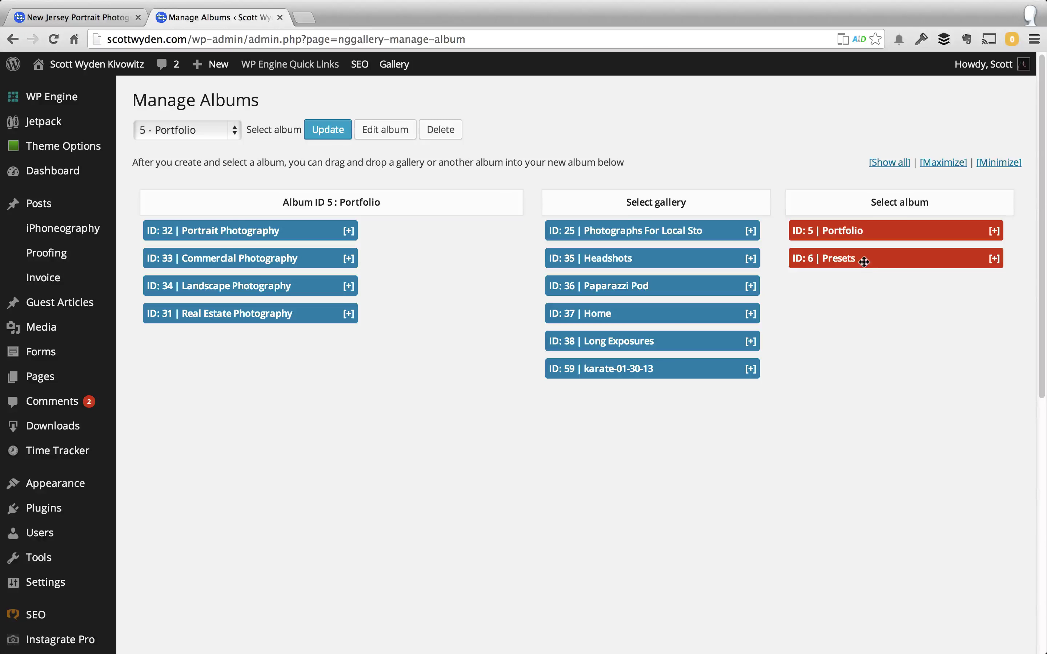
Nest the Presets album inside the Portfolio album, expand its details, and move it back to the available albums.
left_click_drag(860, 261, 411, 390)
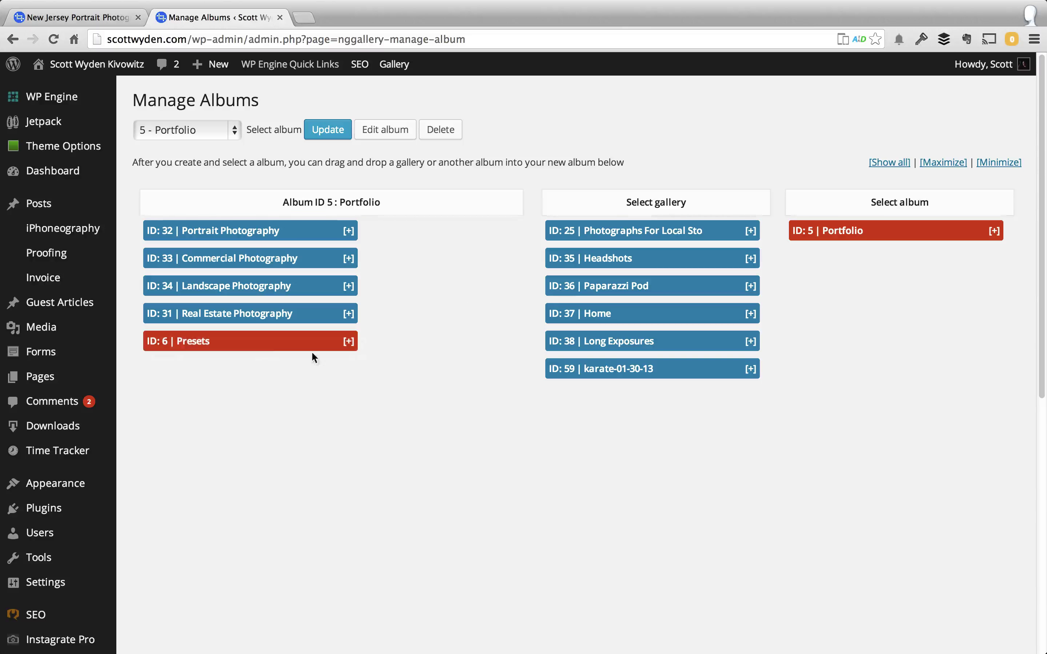
left_click(348, 342)
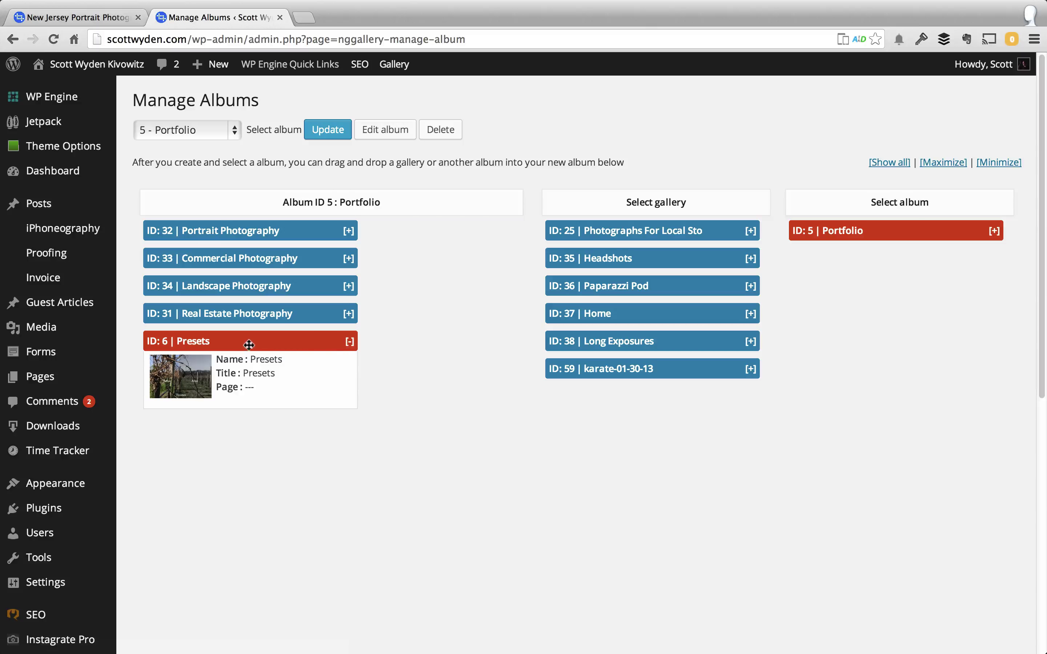
left_click_drag(193, 344, 774, 258)
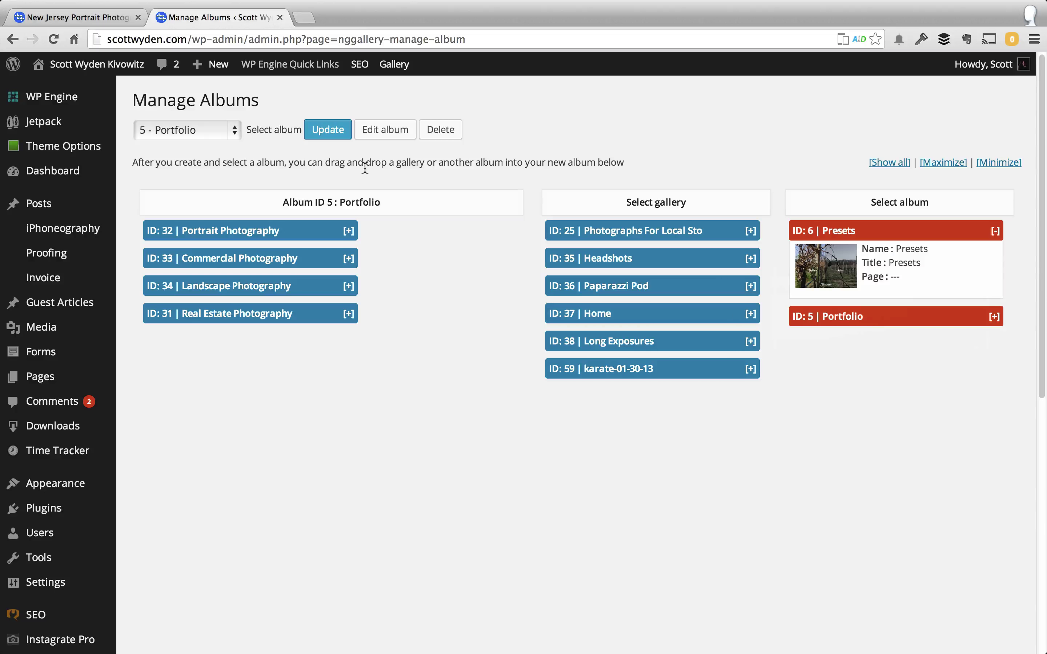
Examine the Page Link to options in the Portfolio album's edit settings and close them without changes.
left_click(371, 130)
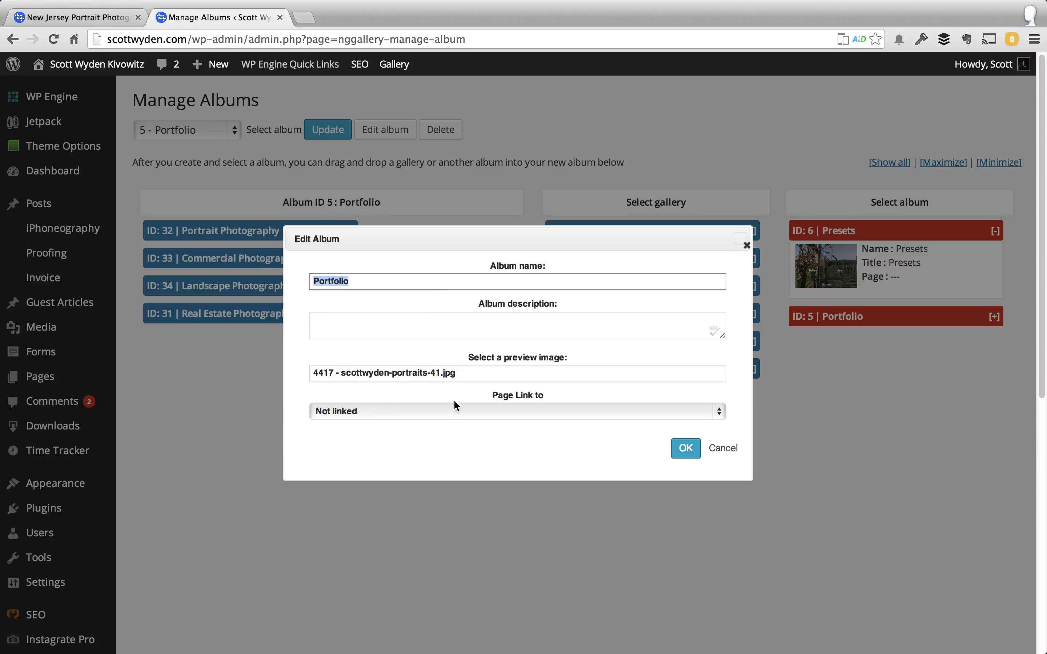
left_click(453, 411)
left_click(453, 411)
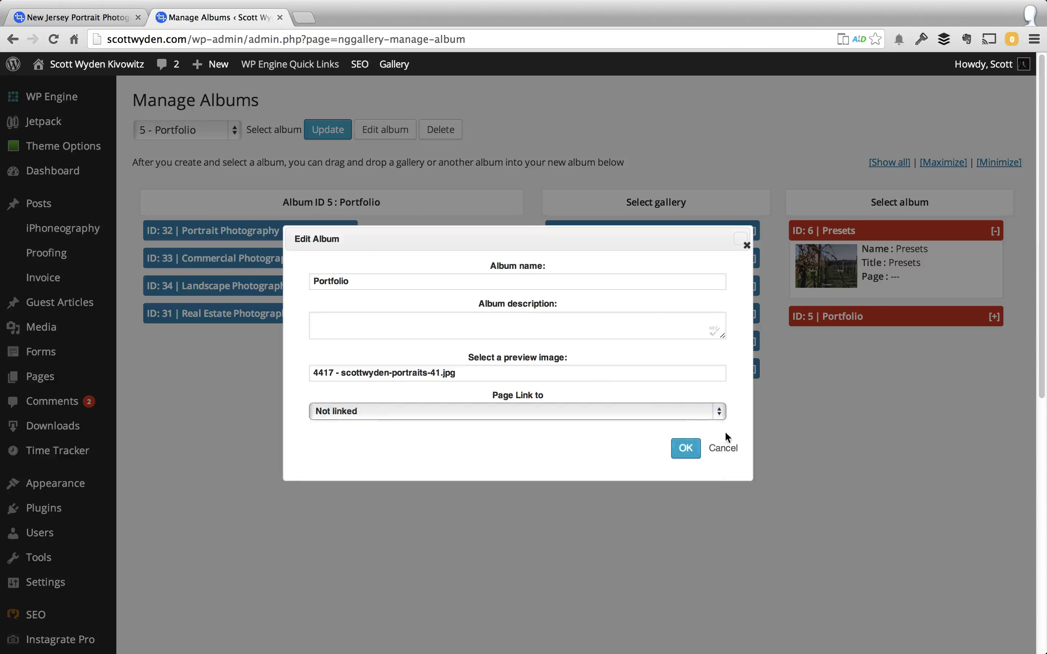
left_click(714, 436)
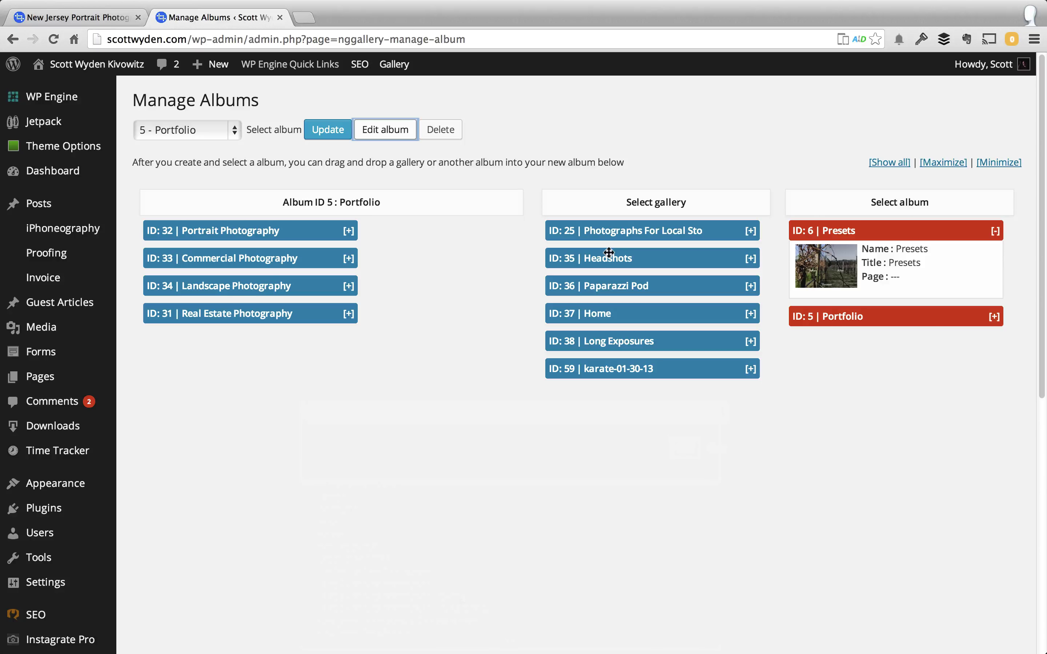